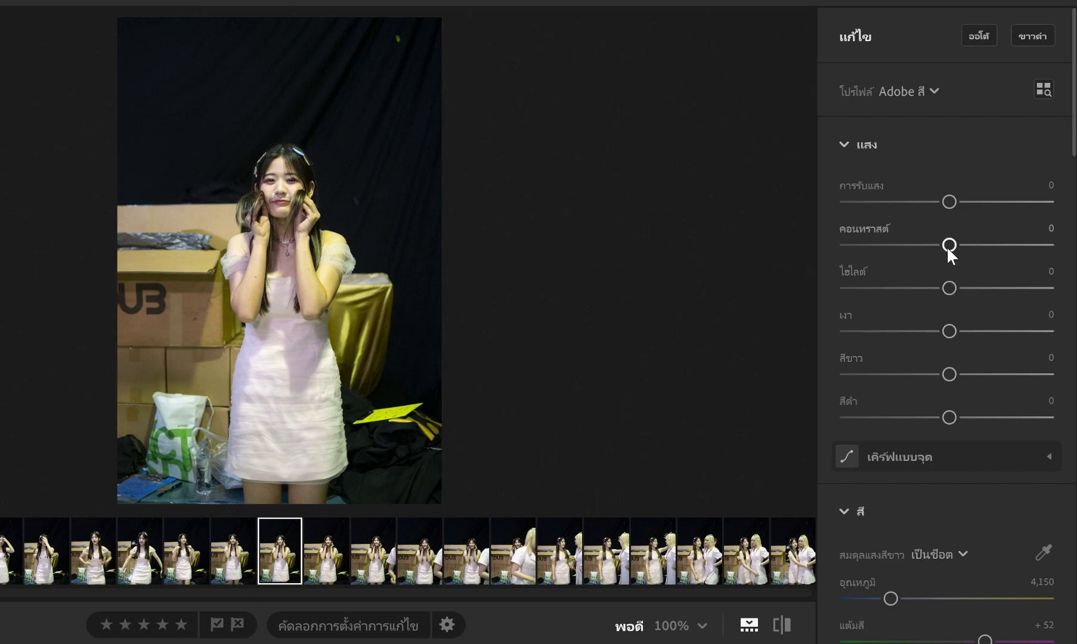
Raise the photo's exposure to +0.60.
drag(951, 205, 962, 203)
click(1026, 183)
text(1)
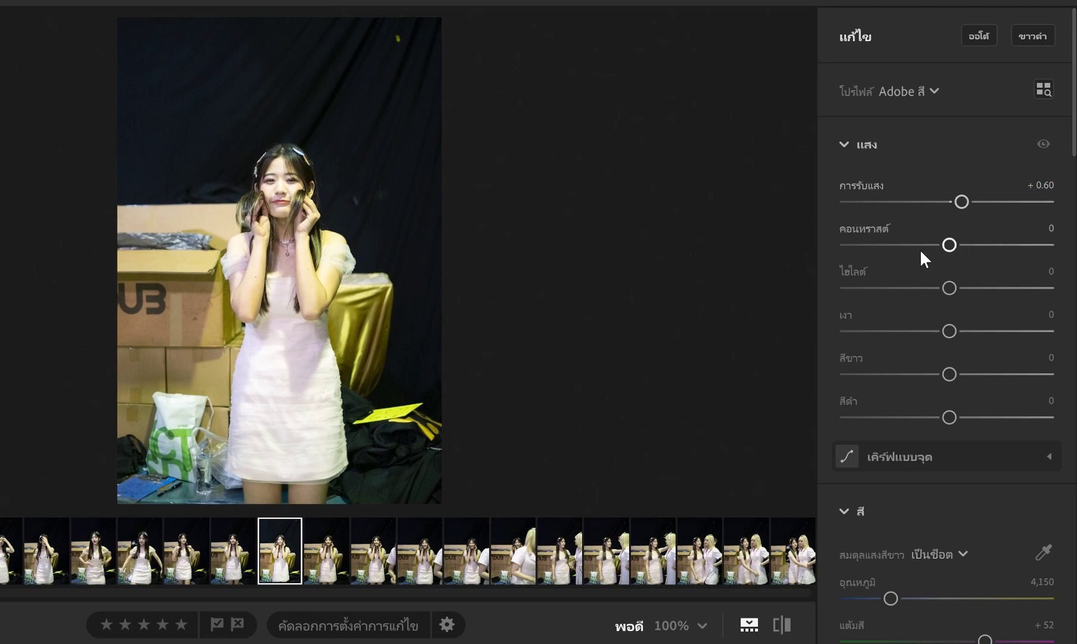
Lower the photo's contrast to -20 and the highlights to -40.
drag(948, 245, 909, 290)
click(1045, 266)
text(-40)
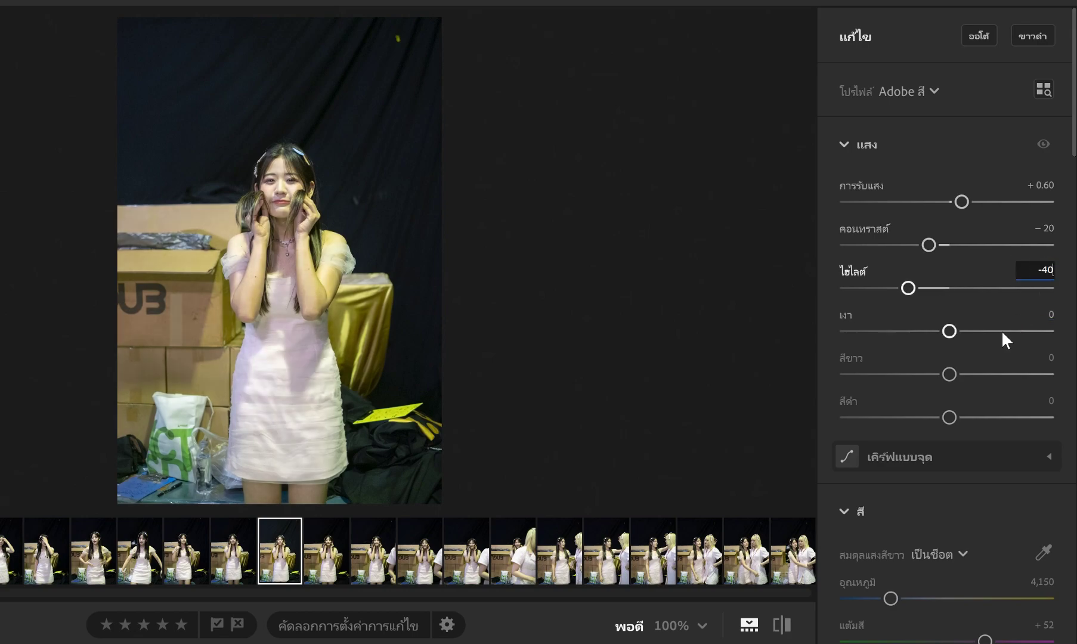
Lift the photo's shadows to +30.
drag(949, 332, 982, 331)
click(1037, 313)
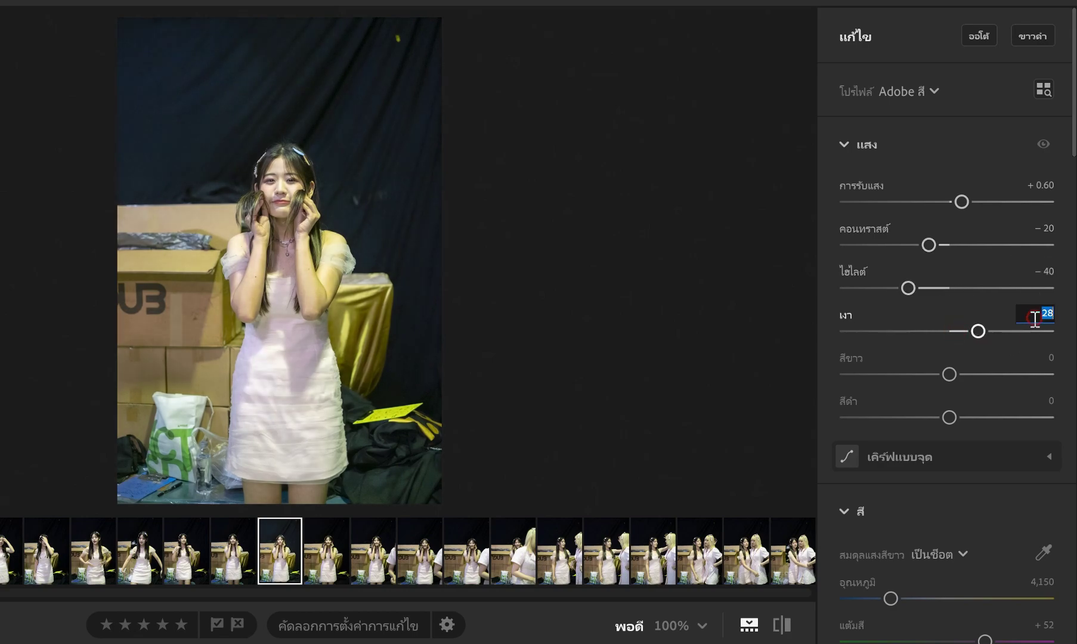
text(30)
Set the whites to -20 and the blacks to +30.
drag(946, 373, 930, 374)
click(1042, 356)
key(BackSpace)
text(-20)
key(Return)
click(1047, 399)
text(30)
key(Return)
click(686, 308)
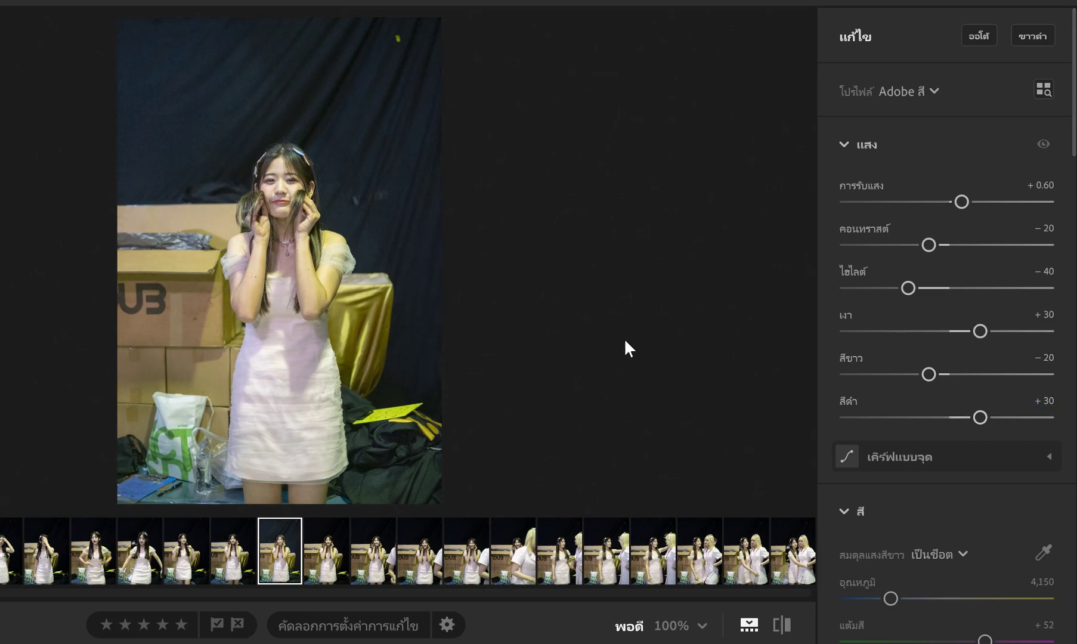
Adjust the white balance to a temperature of about 4,127 and a tint of about +80.
scroll(946, 336, down, 5)
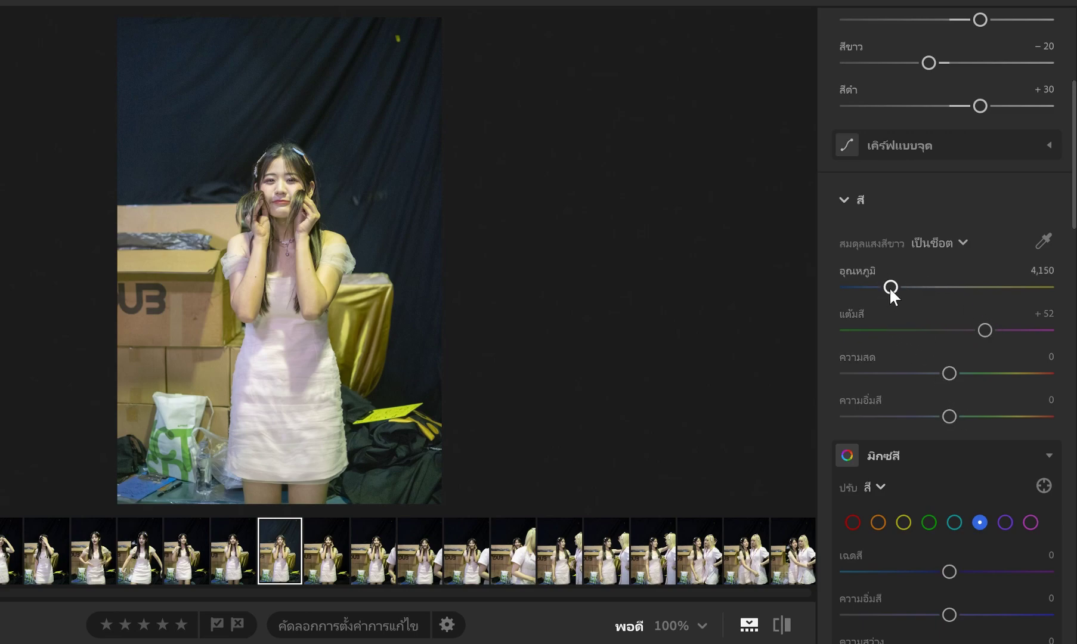
drag(892, 287, 892, 289)
drag(987, 332, 1006, 328)
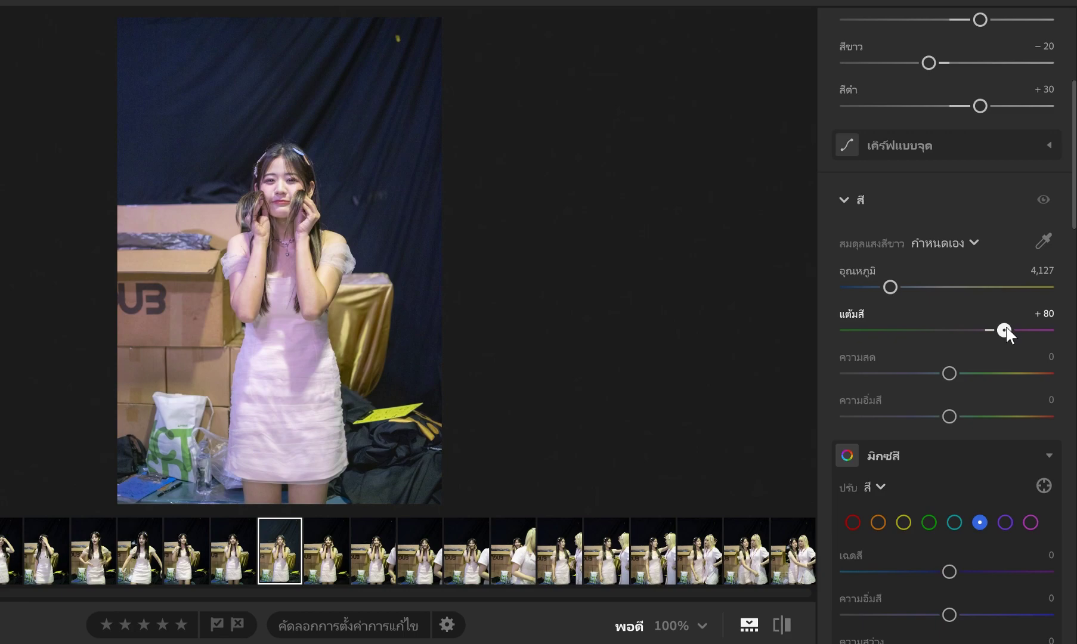
Warm the white balance by setting the temperature to 4,500.
drag(889, 287, 894, 284)
drag(896, 288, 900, 289)
click(1039, 269)
text(4500)
key(Return)
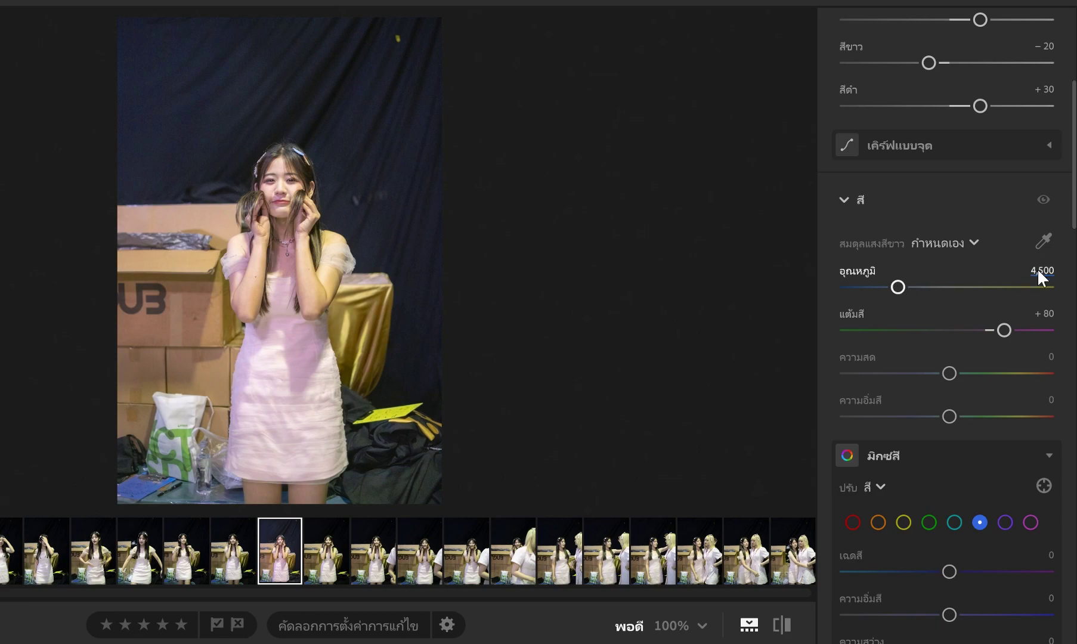
Set the white balance tint to +80.
drag(1003, 331, 1006, 332)
click(1040, 314)
text(80)
key(Return)
Set the overall vibrance to +10 and the saturation to +5.
click(1038, 358)
text(10)
click(1044, 401)
text(5)
key(Return)
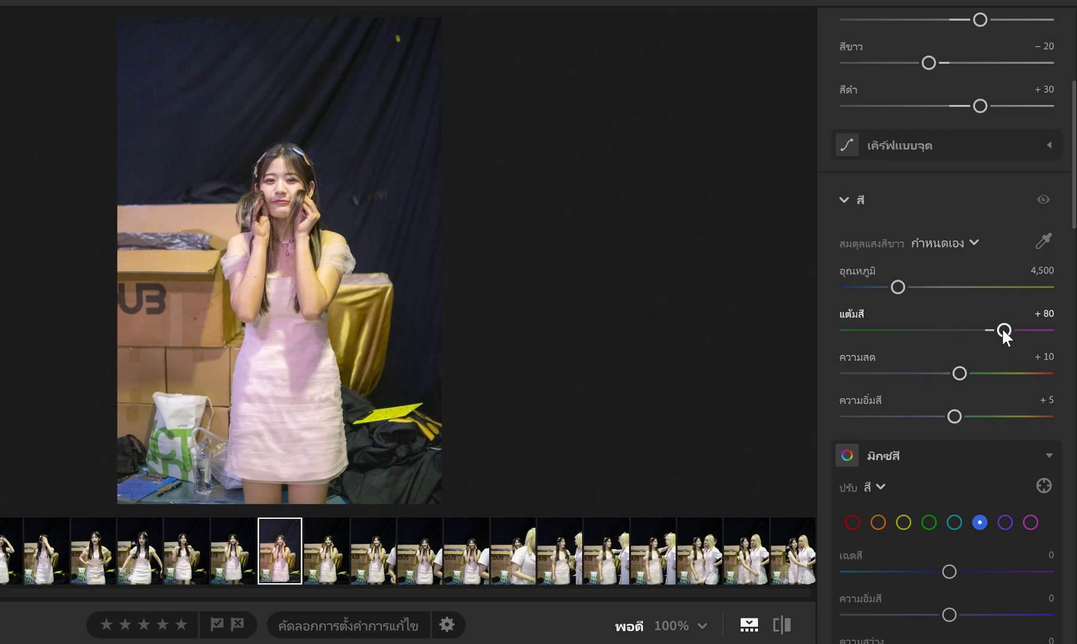
Try a tint of +75 and return the tint to +80.
drag(1003, 330, 1000, 330)
click(1034, 316)
text(75)
key(Return)
click(1043, 316)
text(80)
key(Return)
Set the white balance temperature to 4,300.
drag(902, 286, 897, 289)
click(1038, 268)
text(4300)
key(Return)
Adjust red in the colour mix to hue -10, saturation +20 and luminance +10.
scroll(991, 397, down, 3)
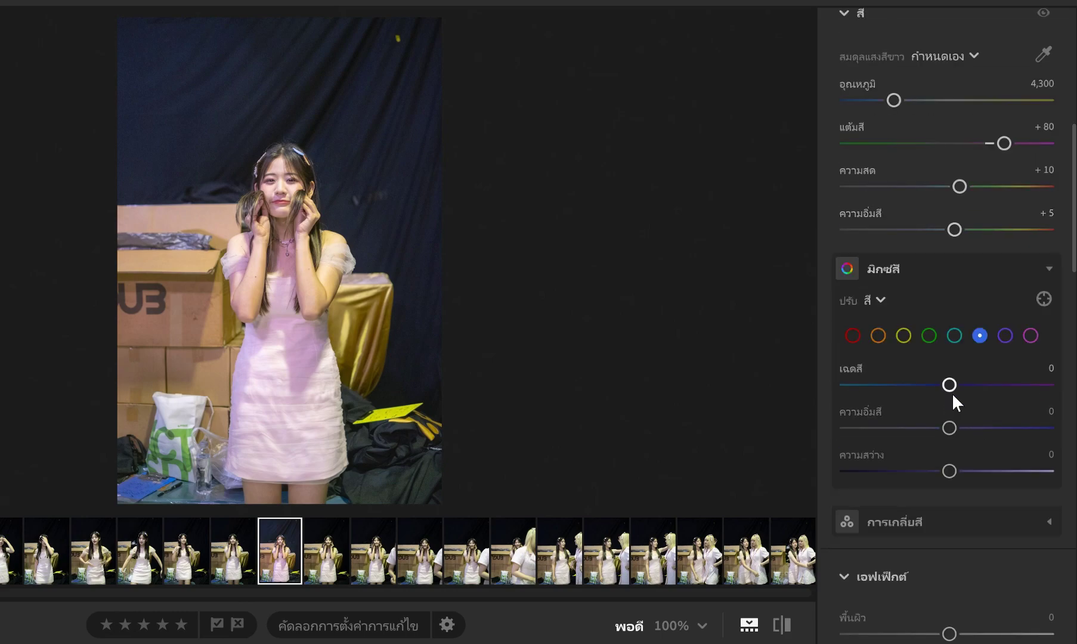
scroll(879, 316, down, 2)
click(851, 208)
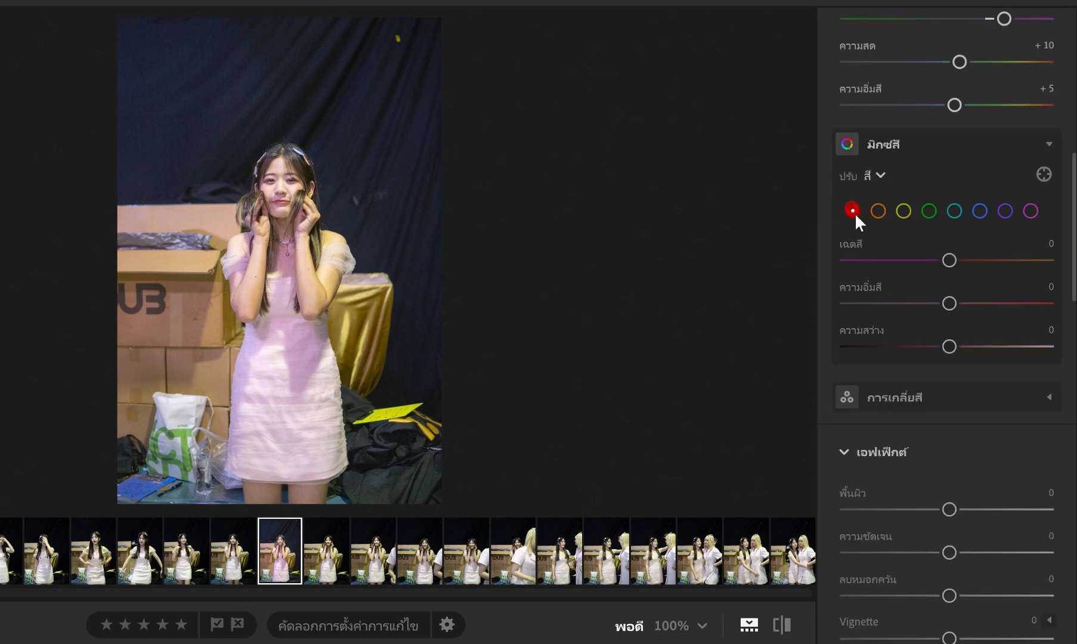
drag(950, 259, 943, 260)
click(1043, 243)
text(-10)
key(Return)
click(1042, 286)
text(20)
key(Return)
click(1039, 327)
text(10)
key(Return)
Adjust orange in the colour mix to hue -10, saturation +10 and luminance +10.
click(882, 211)
drag(945, 260, 938, 261)
click(1036, 253)
text(-10)
mouse_move(951, 301)
mouse_down()
mouse_move(962, 303)
mouse_move(910, 315)
mouse_move(961, 305)
mouse_up()
click(1029, 286)
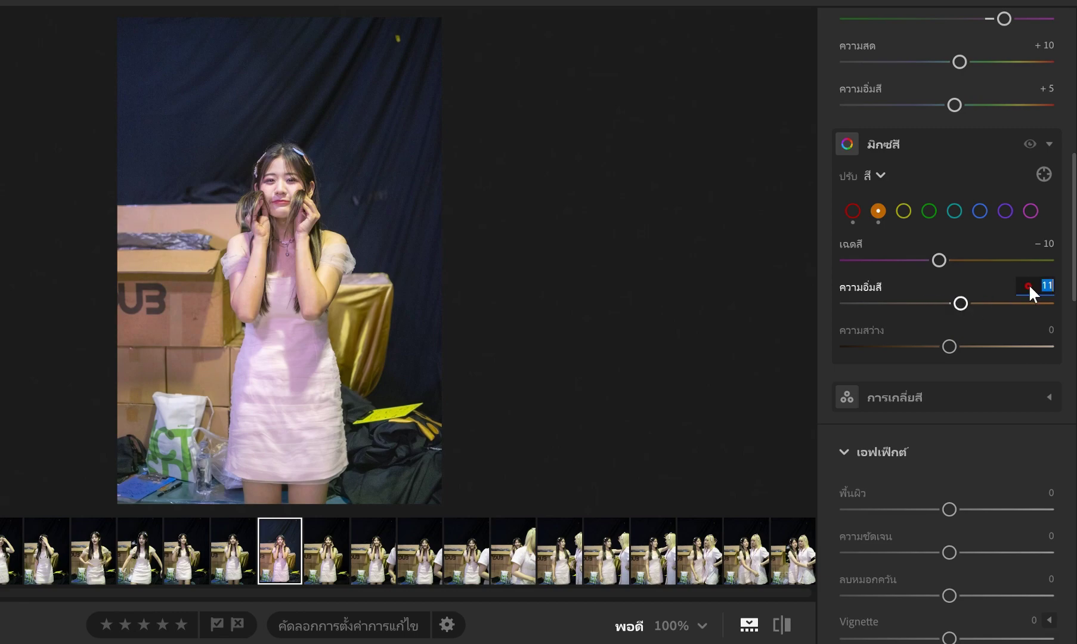
click(1028, 329)
Set the yellow hue to -20 in the colour mix and its saturation to 0.
click(903, 210)
drag(949, 260, 926, 263)
click(1028, 242)
text(-20)
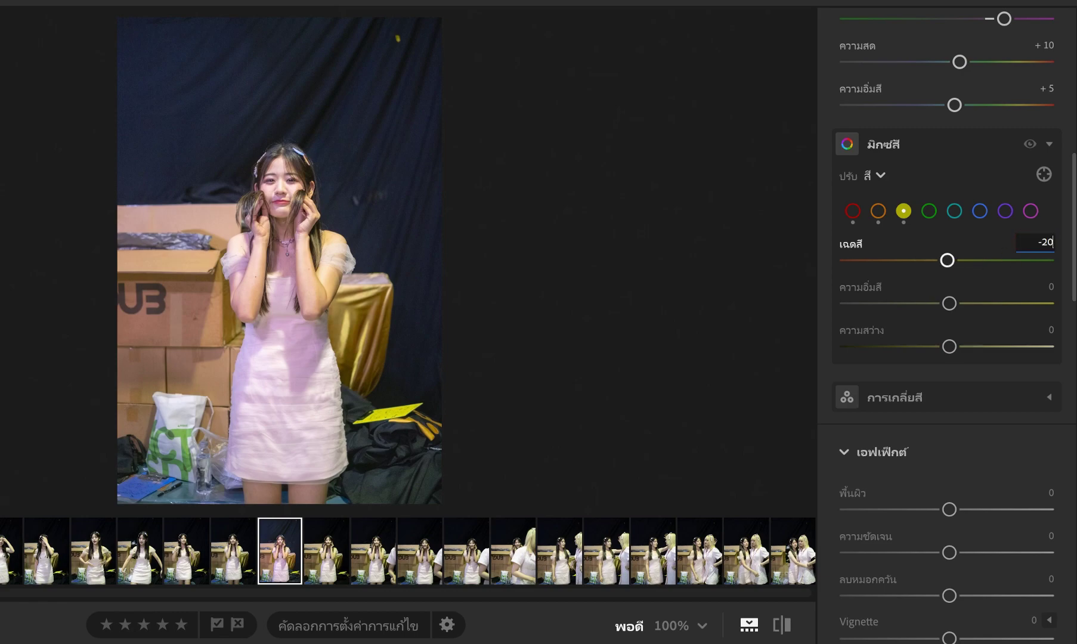
drag(949, 302, 945, 303)
click(1019, 287)
text(0)
Try shifting the green hue in the colour mix and reset the green and aqua hues to 0.
click(928, 211)
drag(947, 260, 916, 261)
click(1024, 243)
text(0)
key(Return)
click(956, 211)
click(1021, 243)
text(0)
key(Return)
Set the blue hue to 0 and the blue saturation to -20 in the colour mix.
click(979, 211)
click(1023, 242)
text(0)
mouse_move(949, 303)
mouse_down()
mouse_move(921, 307)
mouse_move(943, 308)
mouse_move(930, 312)
mouse_up()
click(1040, 286)
text(-20)
key(Return)
Set the blue luminance to -10 in the colour mix.
click(1046, 328)
text(10)
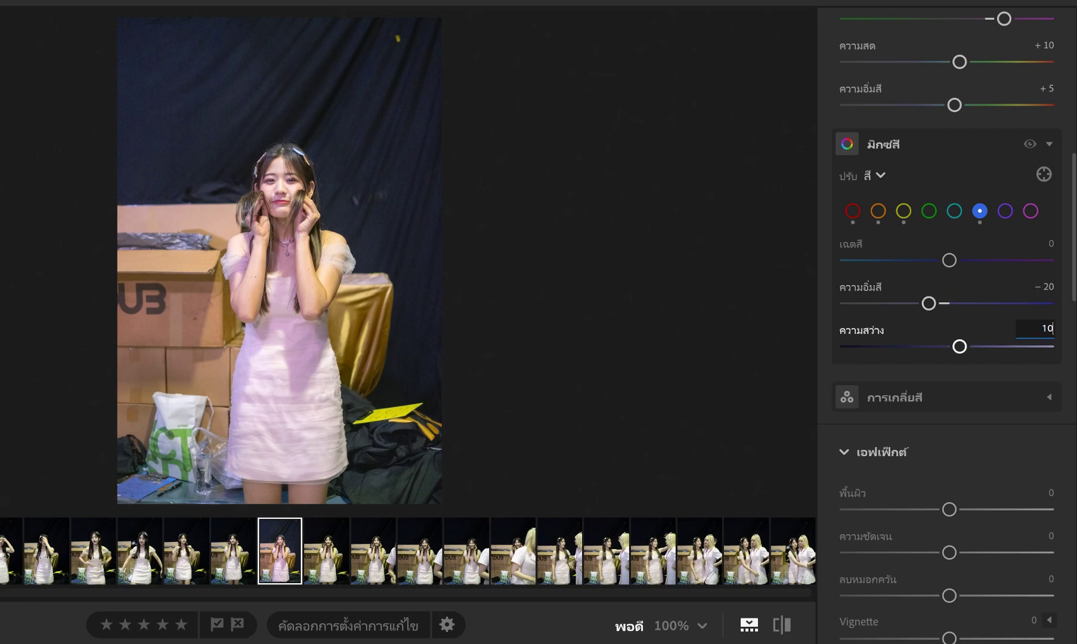
click(951, 347)
click(1046, 327)
text(-10)
key(Return)
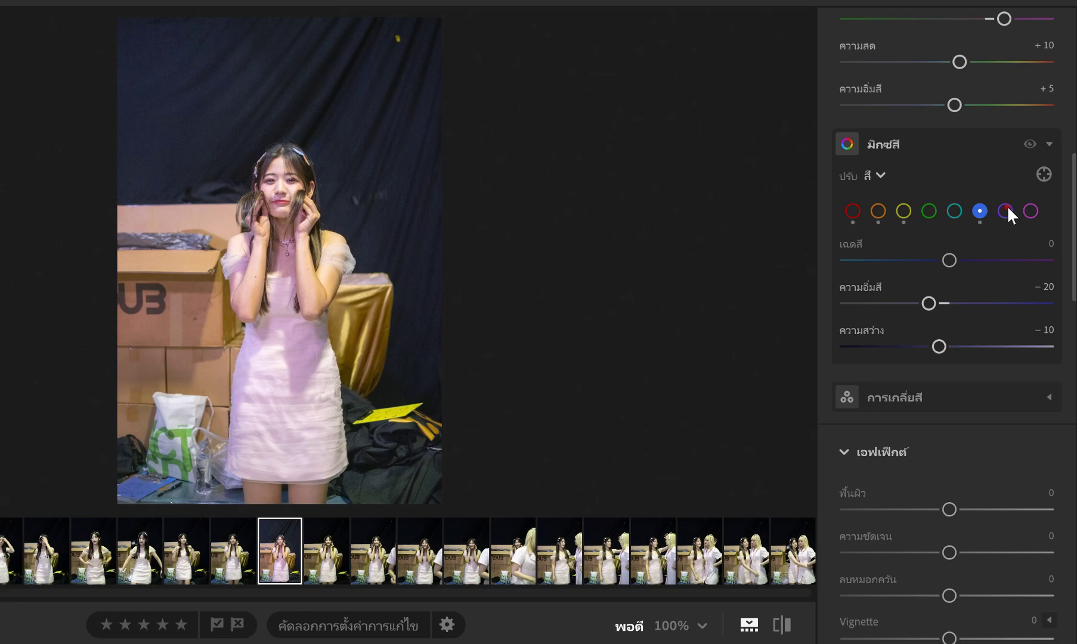
Adjust purple in the colour mix to hue +15, saturation +10 and luminance -10.
click(1005, 210)
mouse_move(953, 260)
mouse_down()
mouse_move(874, 268)
mouse_move(985, 262)
mouse_move(934, 261)
mouse_move(968, 262)
mouse_up()
click(1040, 244)
text(15)
drag(960, 305, 926, 308)
click(1028, 289)
text(10)
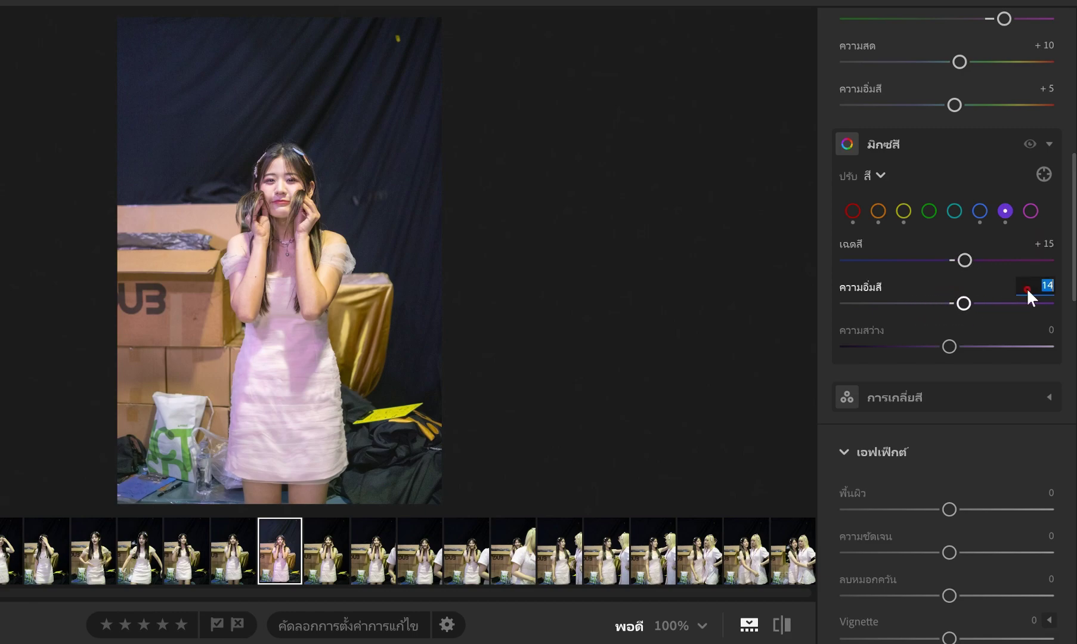
click(1050, 327)
text(-10)
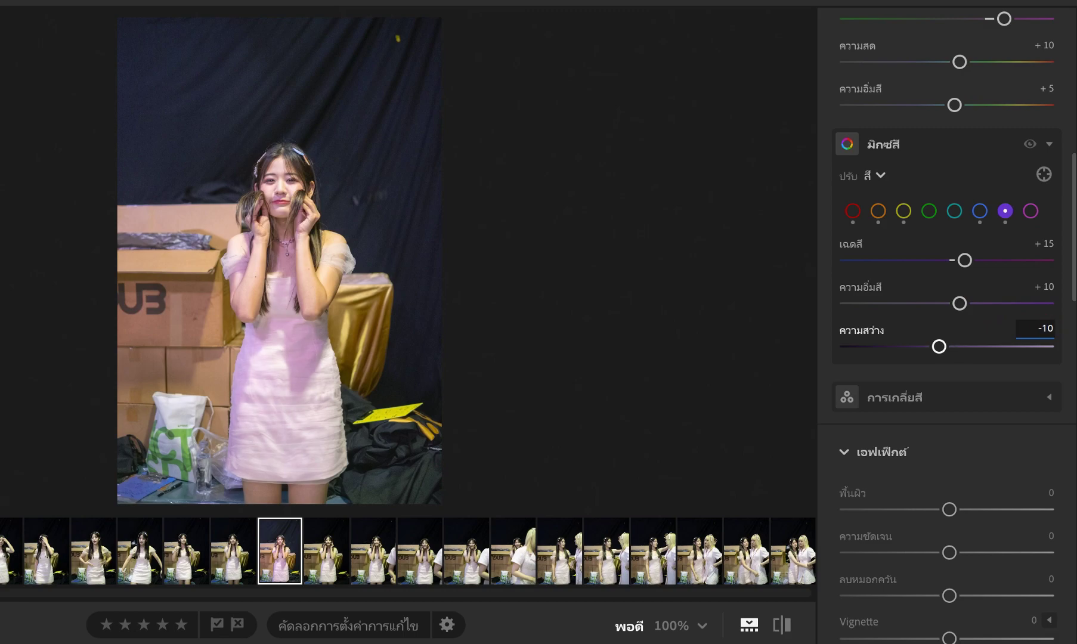
key(Return)
Adjust magenta in the colour mix to hue +10, saturation +10 and luminance -10.
click(1030, 211)
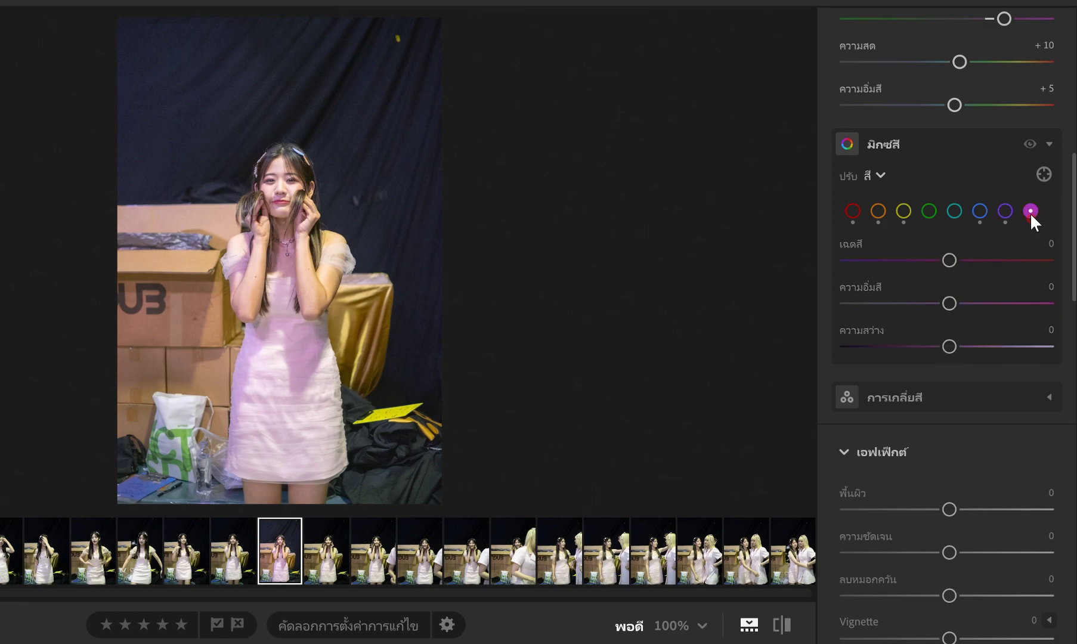
mouse_move(947, 259)
mouse_down()
mouse_move(897, 262)
mouse_move(993, 260)
mouse_move(956, 261)
mouse_up()
click(1025, 249)
text(10)
click(1033, 288)
text(10)
click(1042, 327)
text(-10)
key(Return)
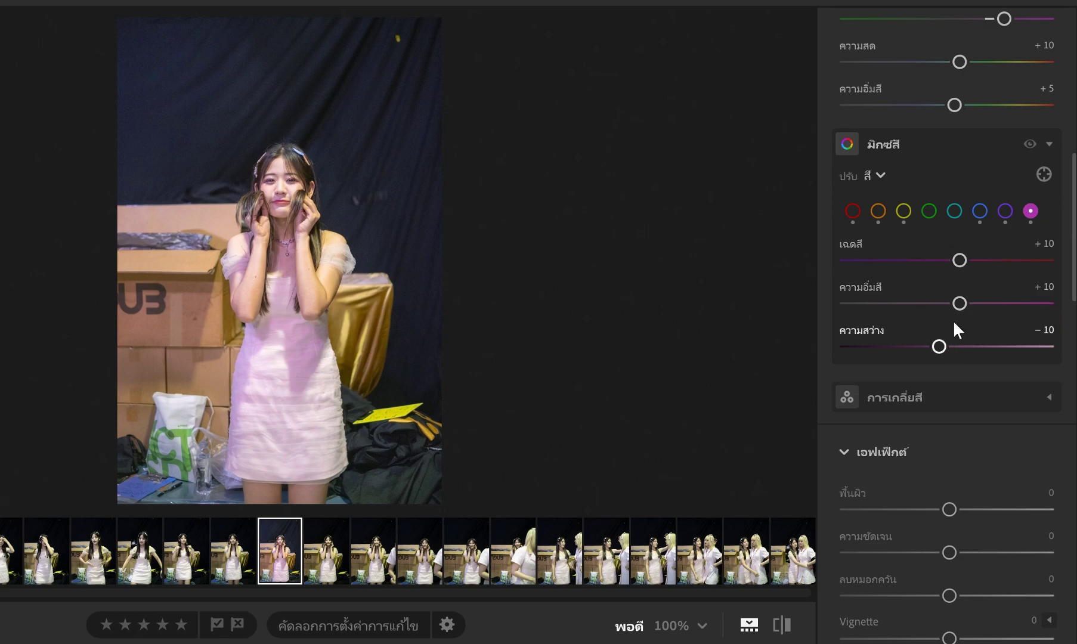
Soften the photo by setting texture to -40 and clarity to -10.
scroll(1019, 377, down, 3)
text(-40)
key(Return)
click(1048, 349)
text(-10)
key(Return)
Set the photo's sharpening to 50.
scroll(1004, 440, down, 1)
click(1021, 522)
text(50)
key(Return)
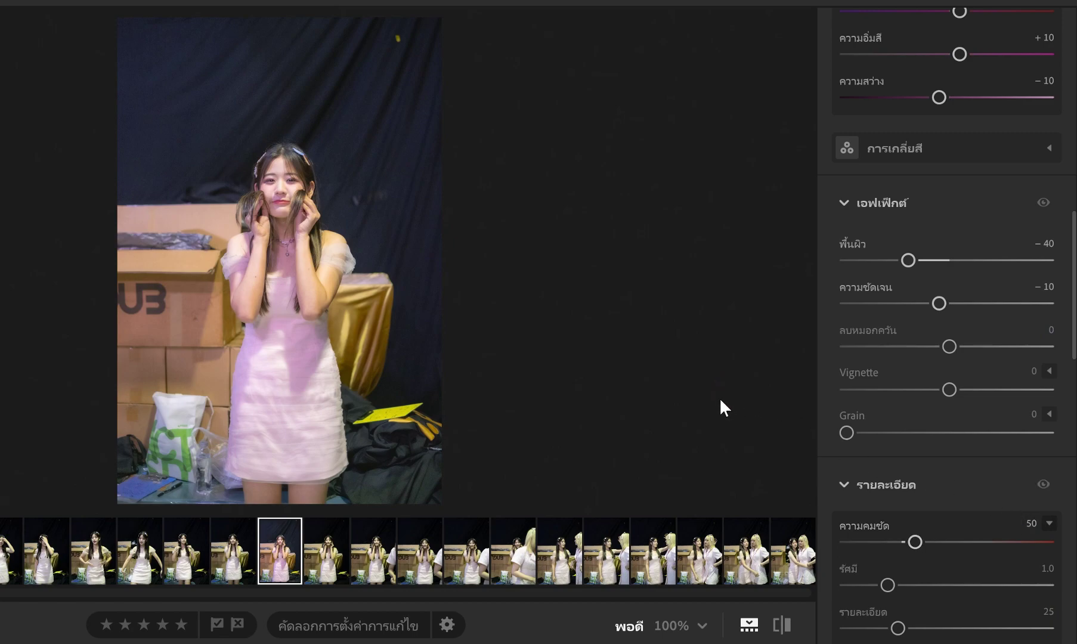
Crop the photo slightly tighter from the upper edge, keeping the original aspect ratio.
key(c)
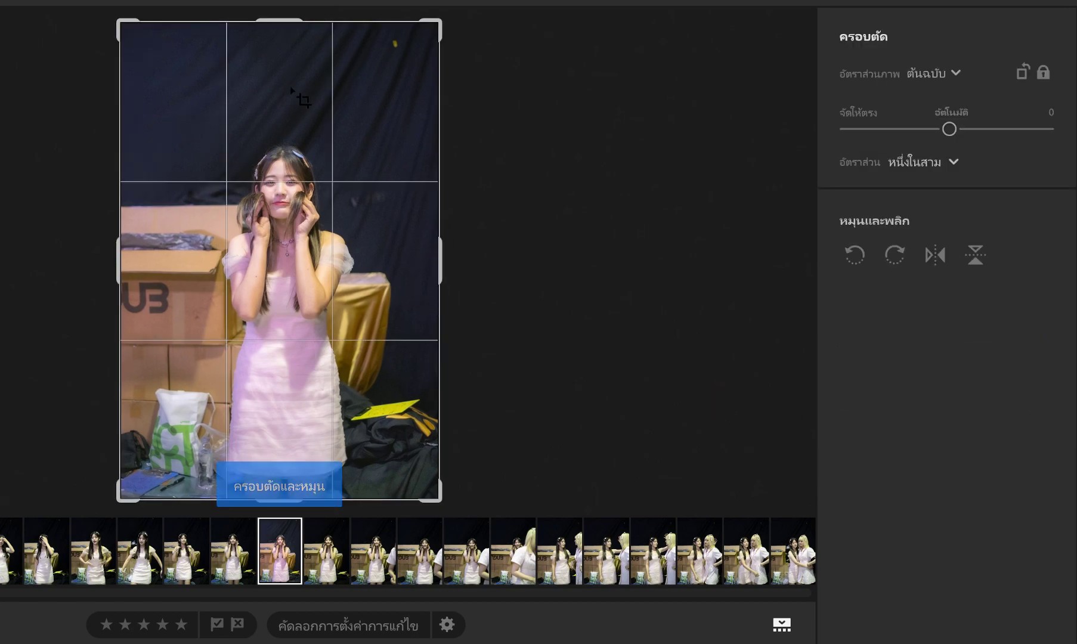
drag(281, 22, 285, 32)
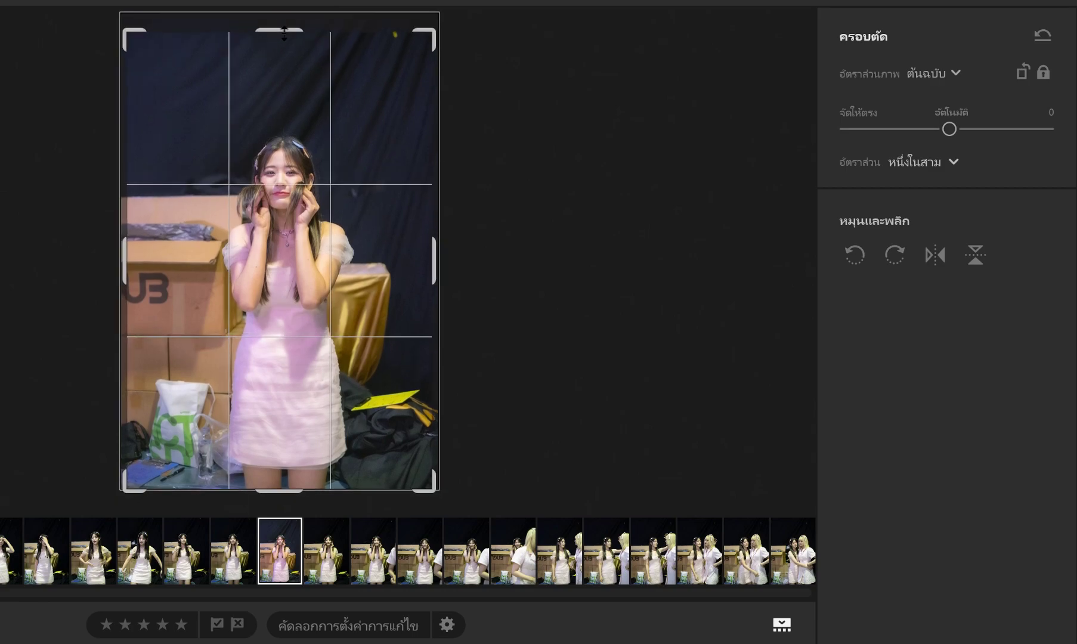
key(Return)
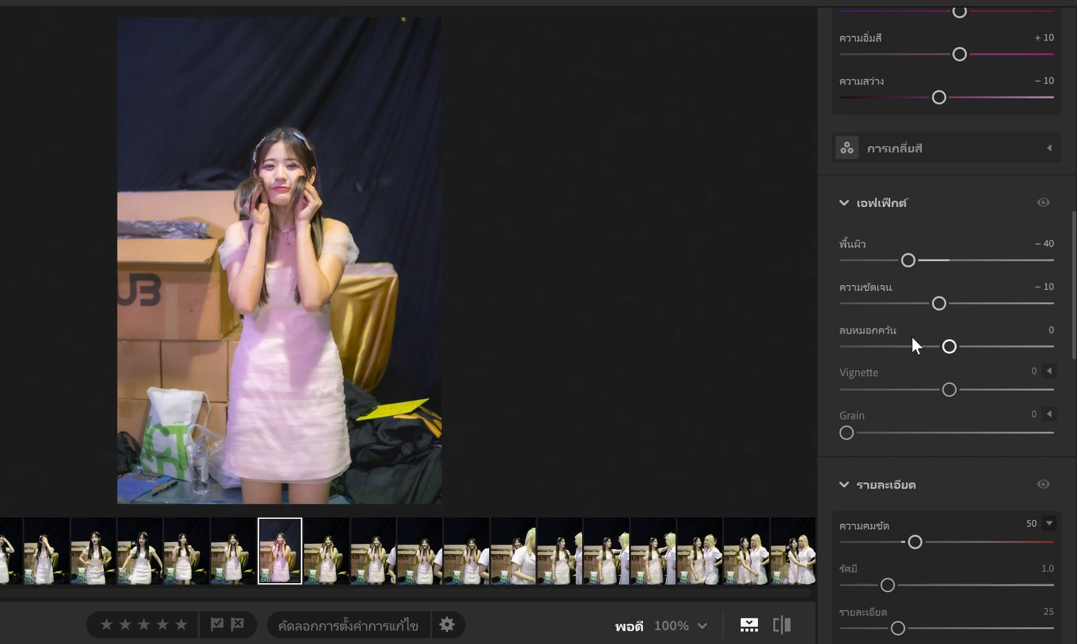
Compare the edited photo with the original by switching repeatedly between the before and after views.
scroll(911, 335, up, 10)
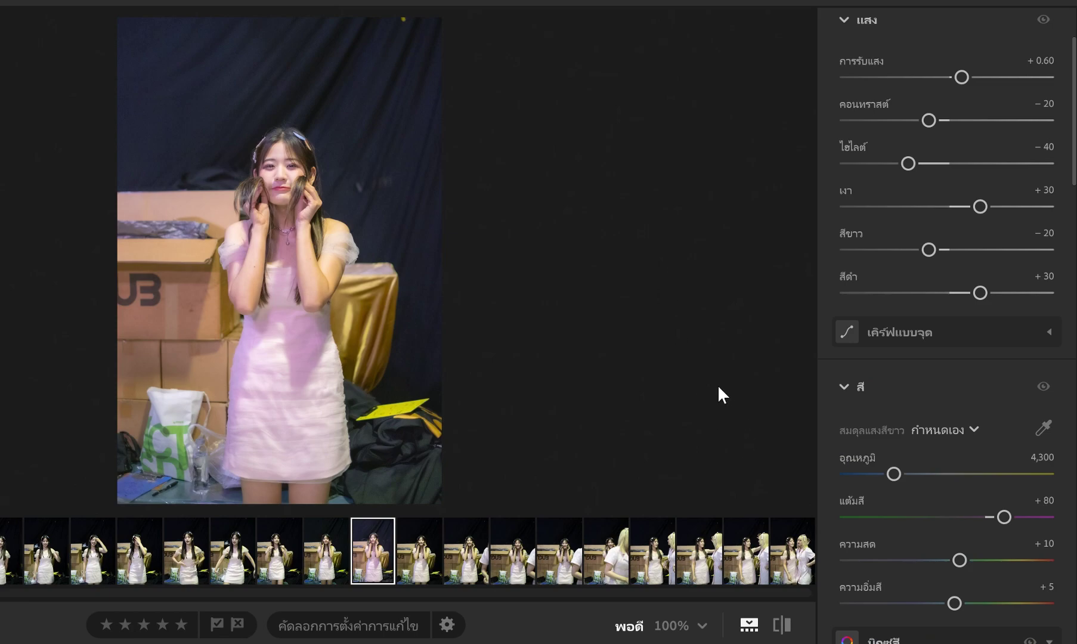
click(781, 626)
click(781, 625)
click(781, 626)
click(780, 626)
click(781, 625)
click(781, 626)
click(781, 626)
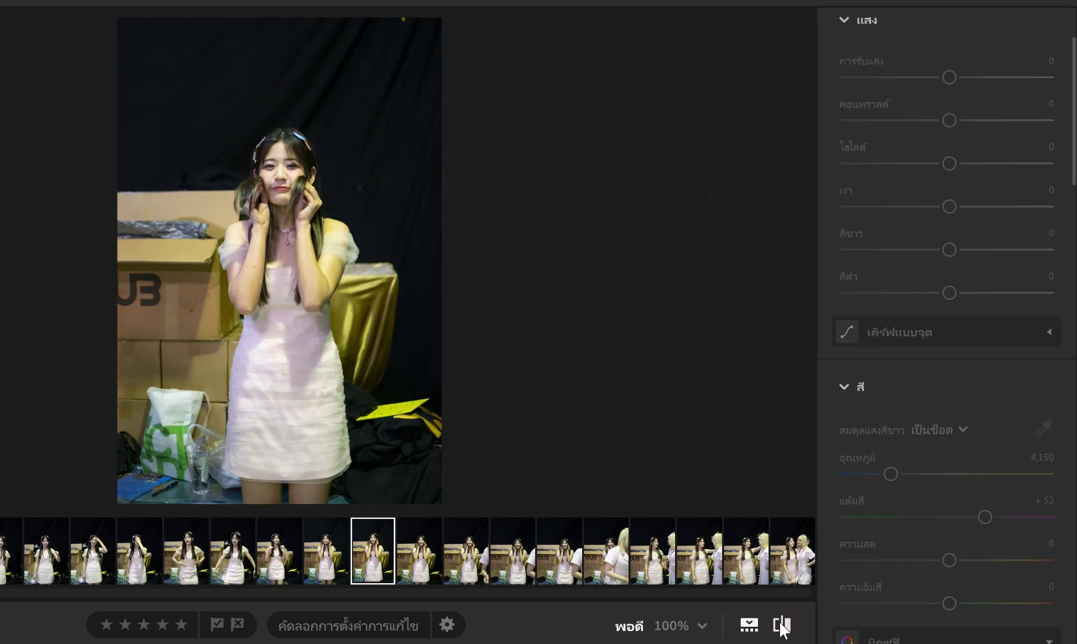
click(781, 626)
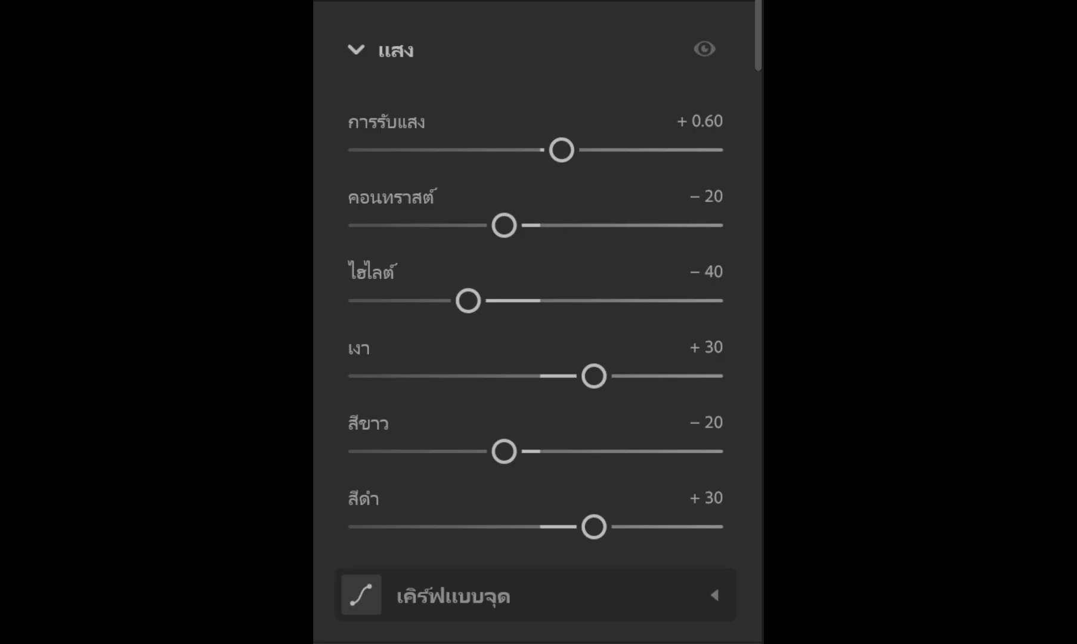
Review the light and colour settings and the colour mix values of each colour from red to magenta.
scroll(537, 322, down, 5)
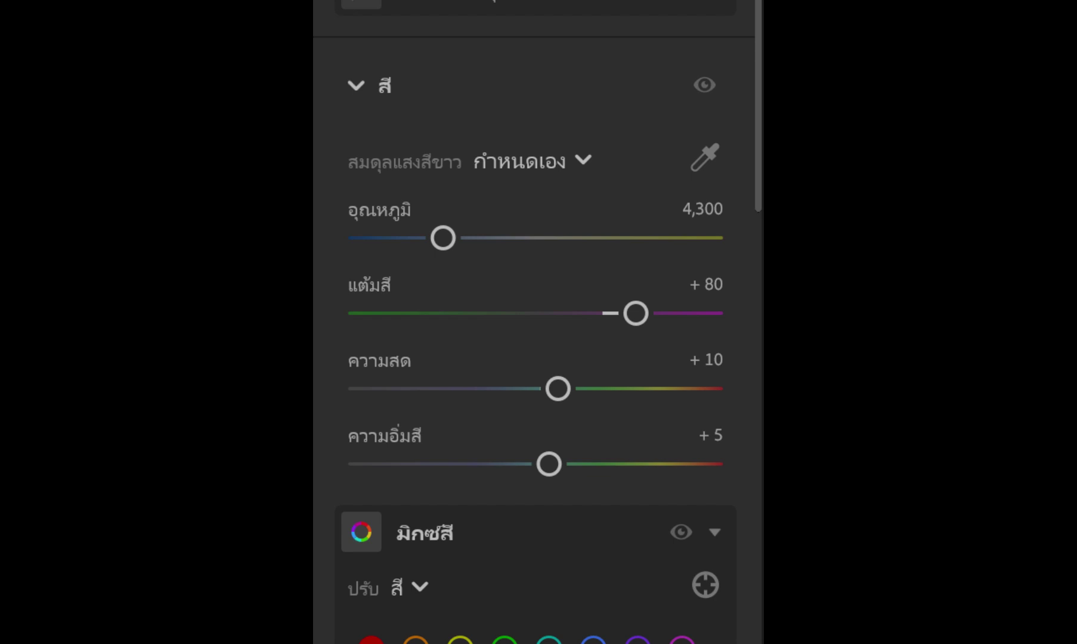
scroll(537, 322, down, 5)
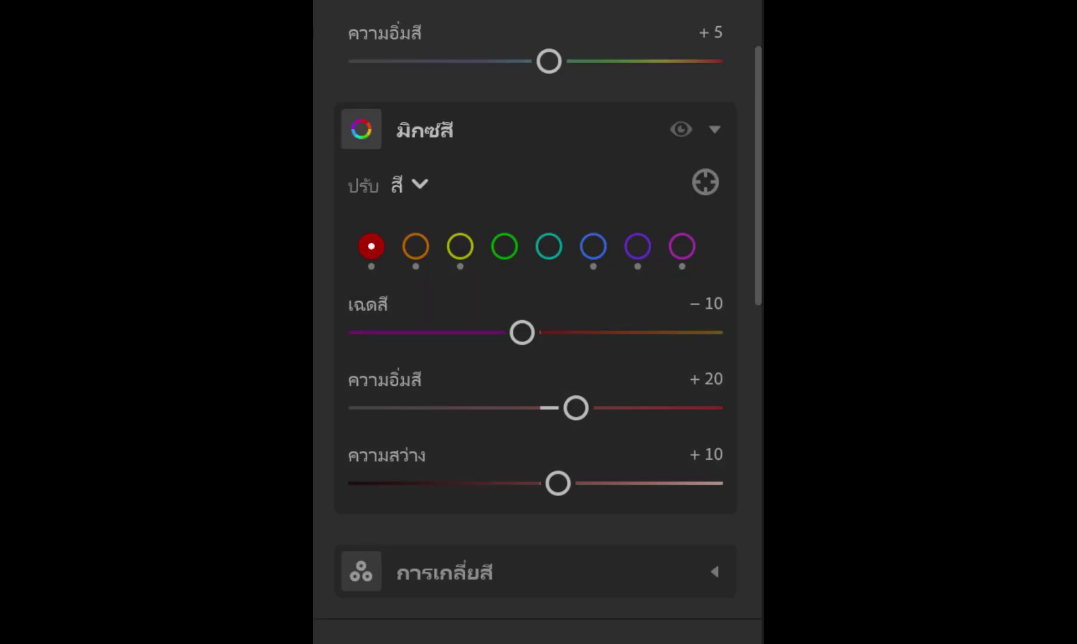
click(416, 246)
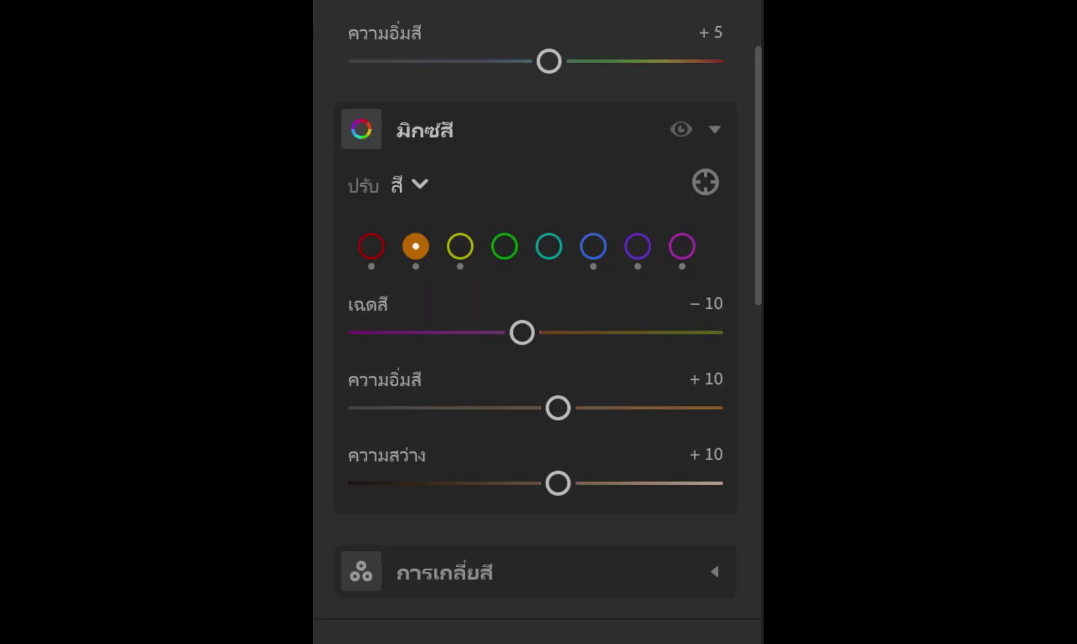
click(459, 246)
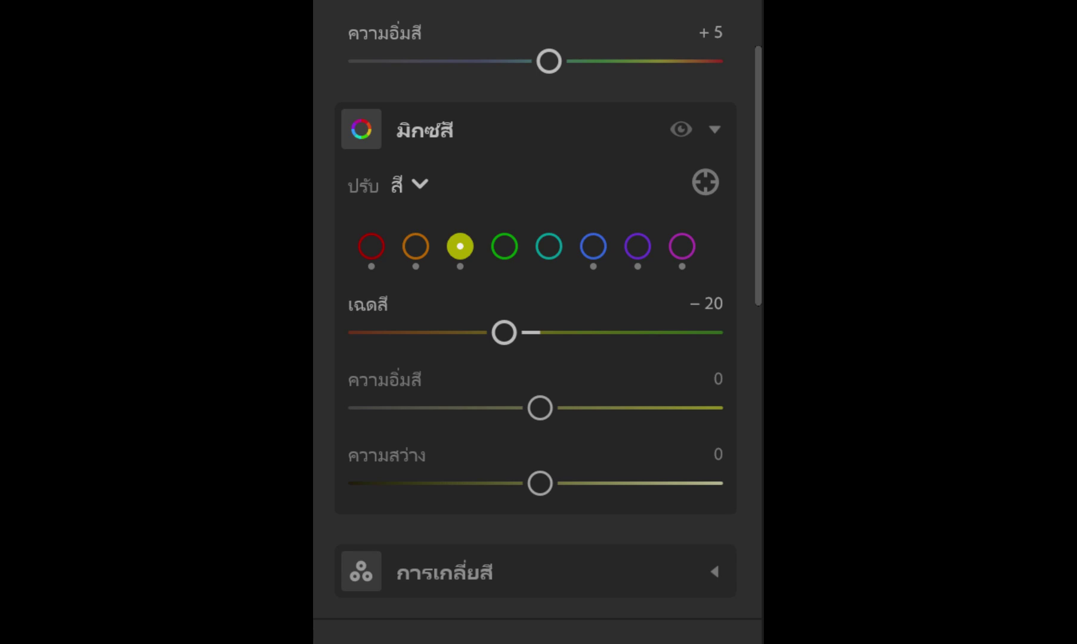
click(504, 245)
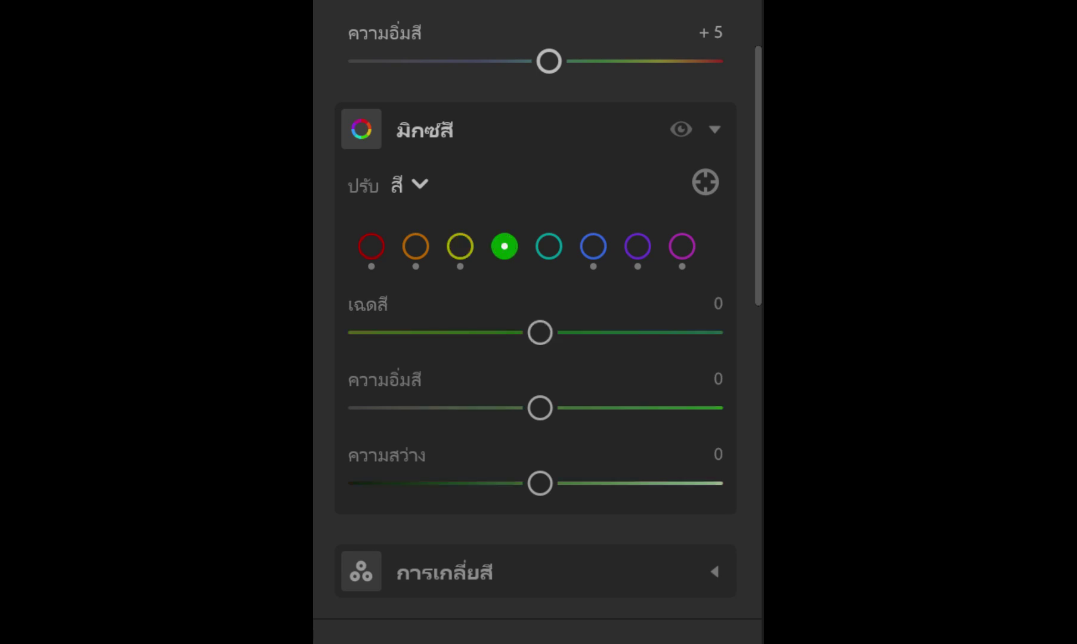
click(549, 246)
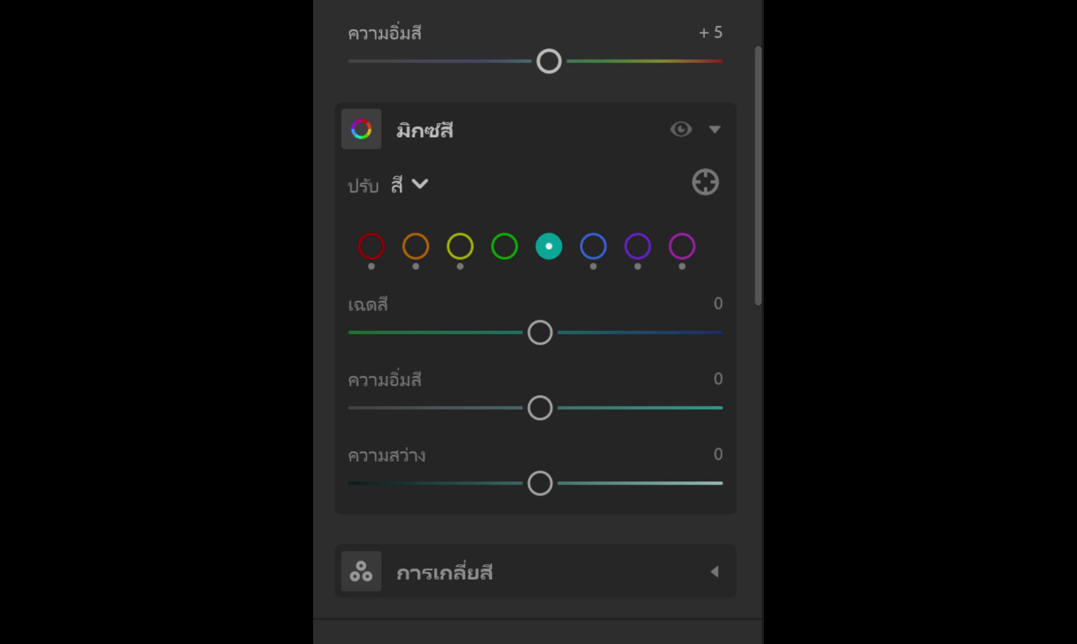
click(592, 246)
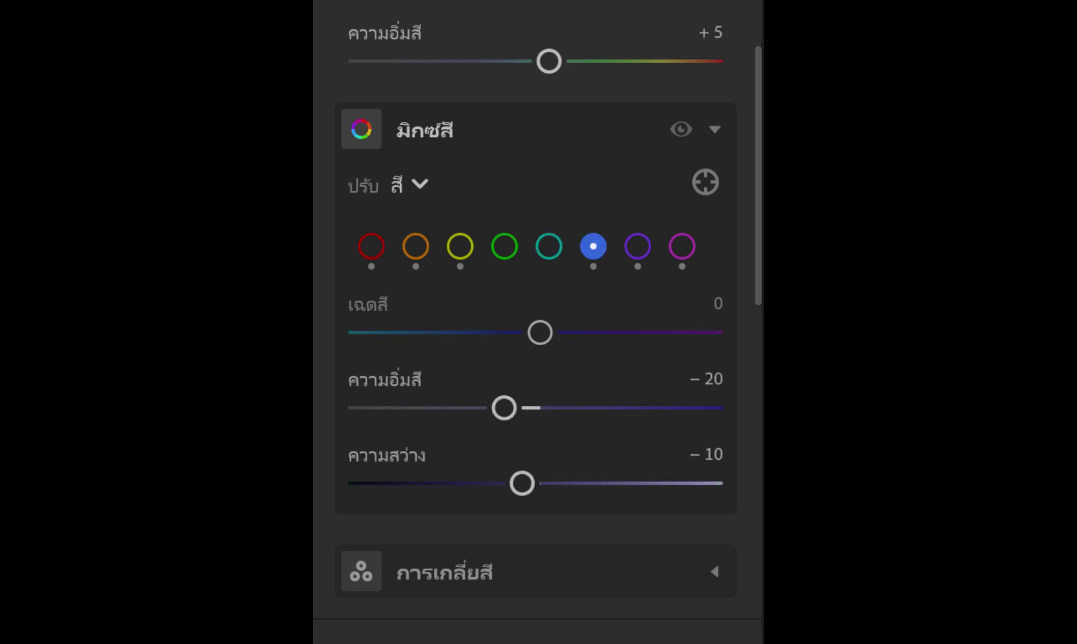
click(637, 246)
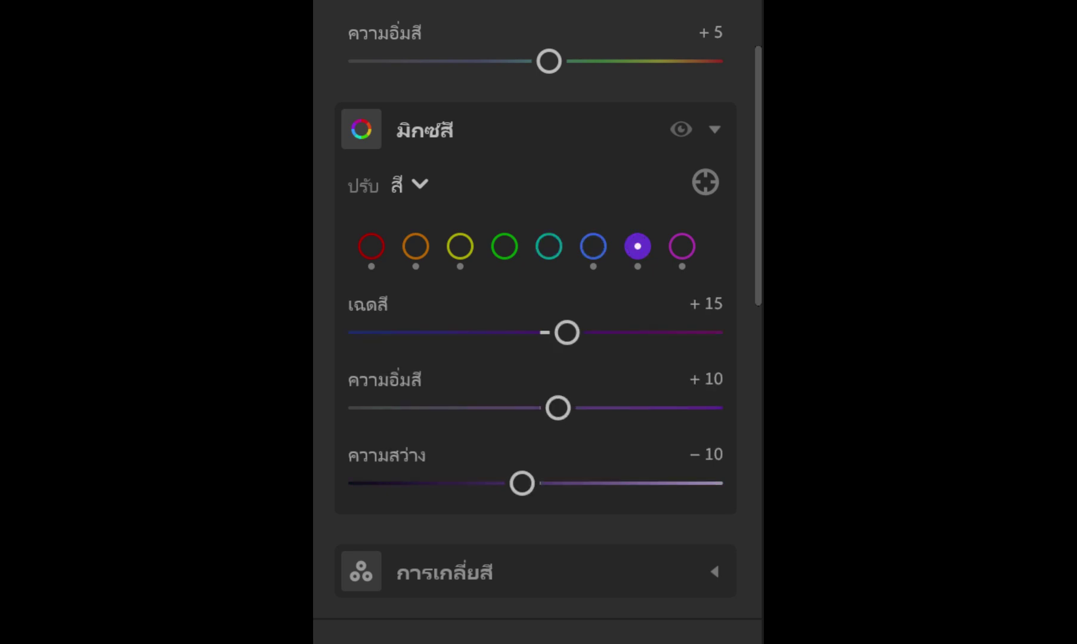
click(681, 245)
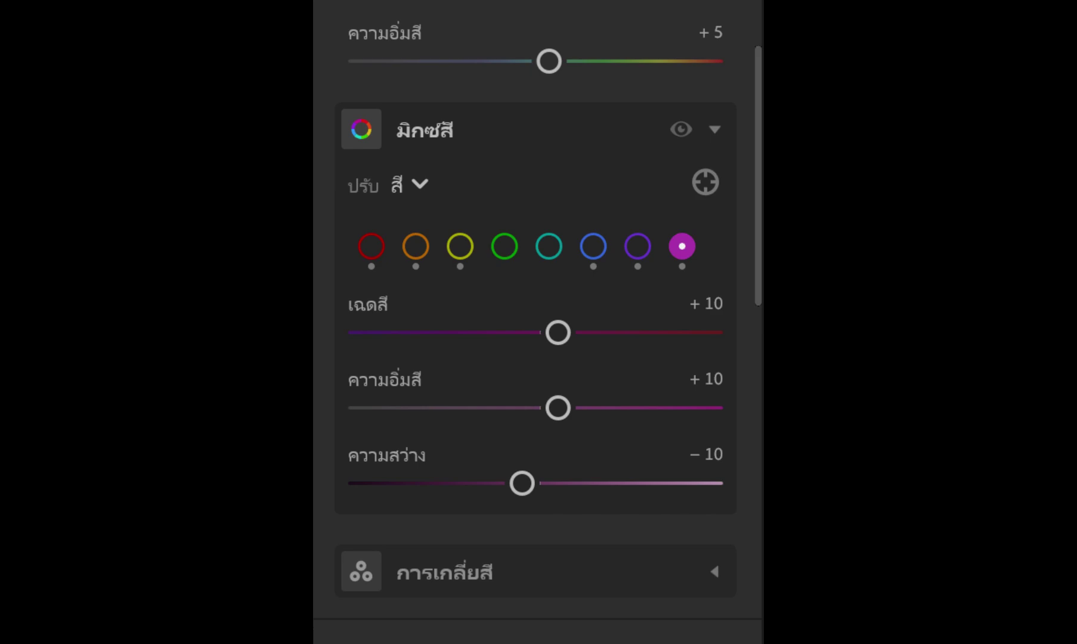